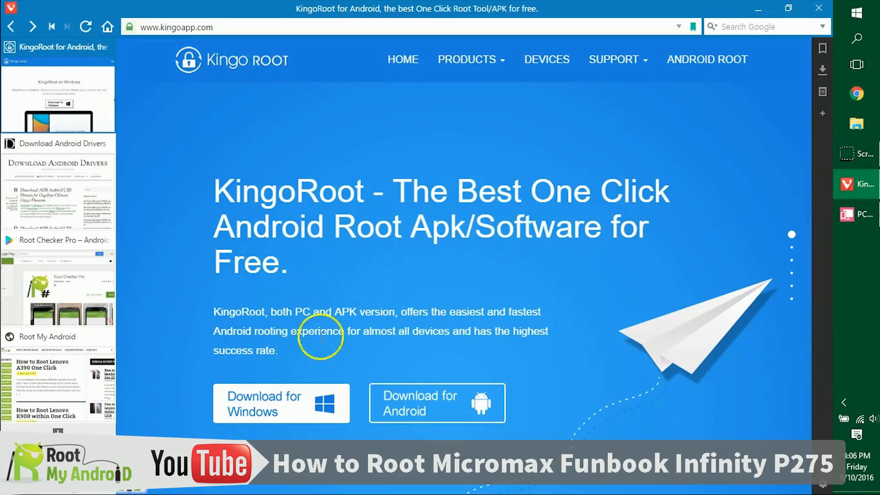
# Download and save the KingoRoot Windows installer, then switch to the Download Android Drivers page.
pyautogui.click(254, 404)
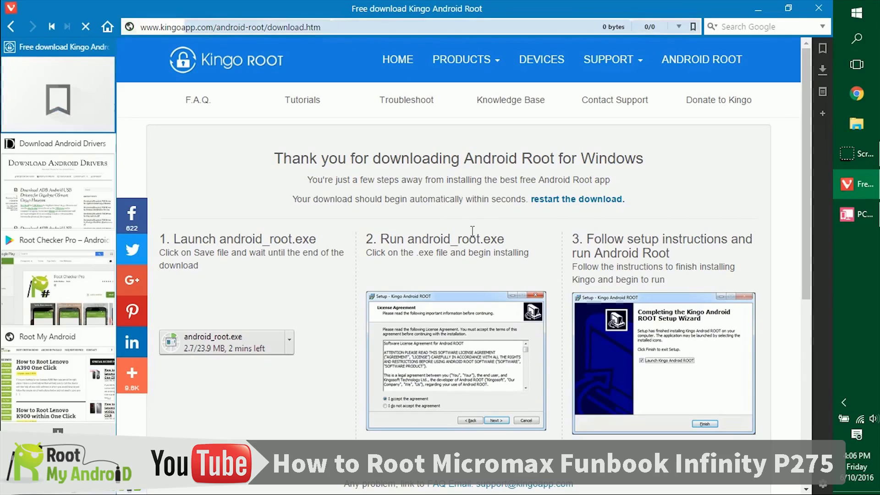
pyautogui.click(376, 154)
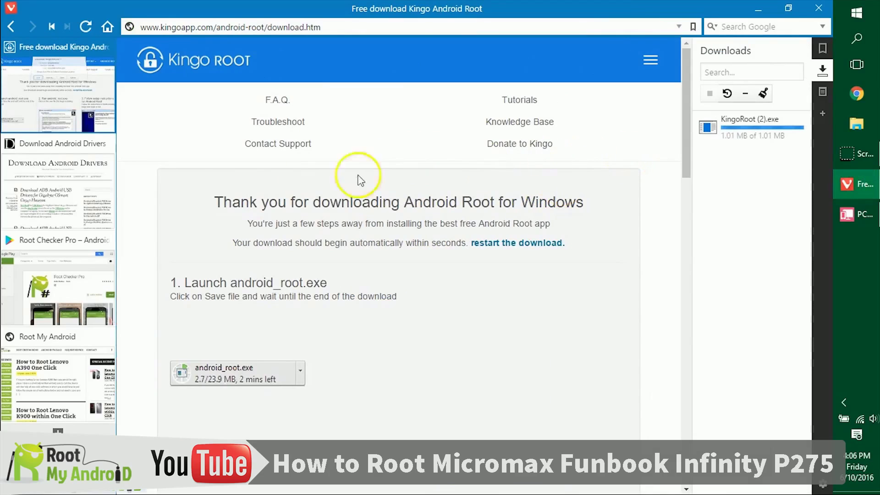
pyautogui.click(79, 190)
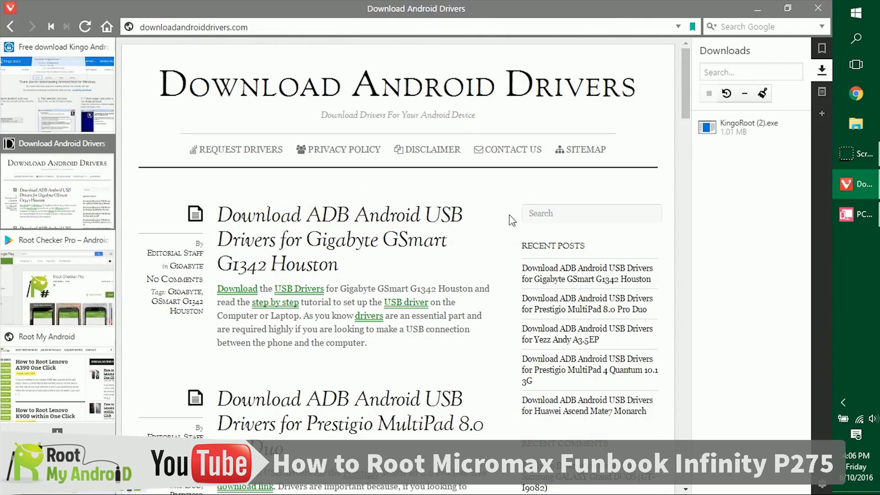
pyautogui.scroll(-5, 509, 220)
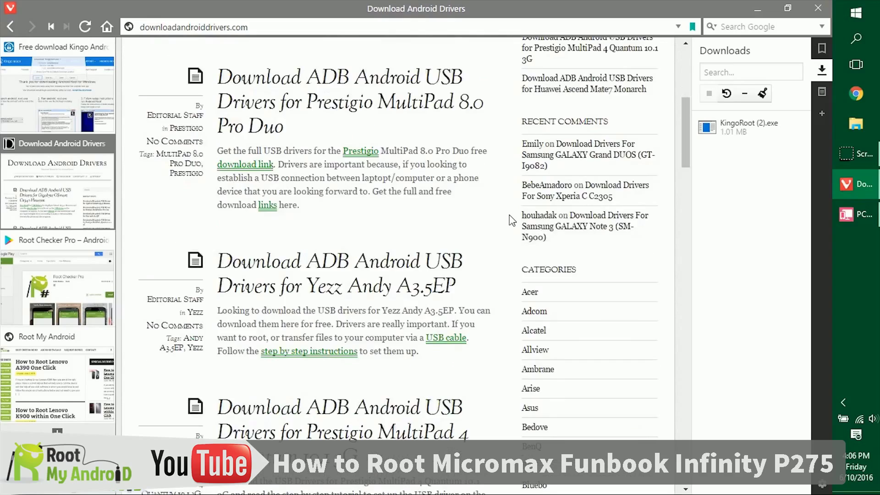
pyautogui.scroll(-2, 509, 220)
pyautogui.scroll(-2, 535, 302)
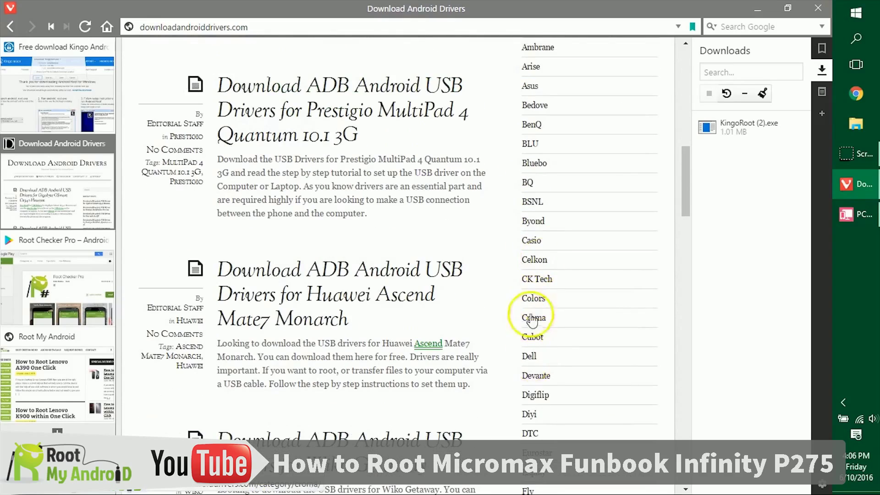
pyautogui.scroll(5, 534, 323)
pyautogui.scroll(5, 522, 344)
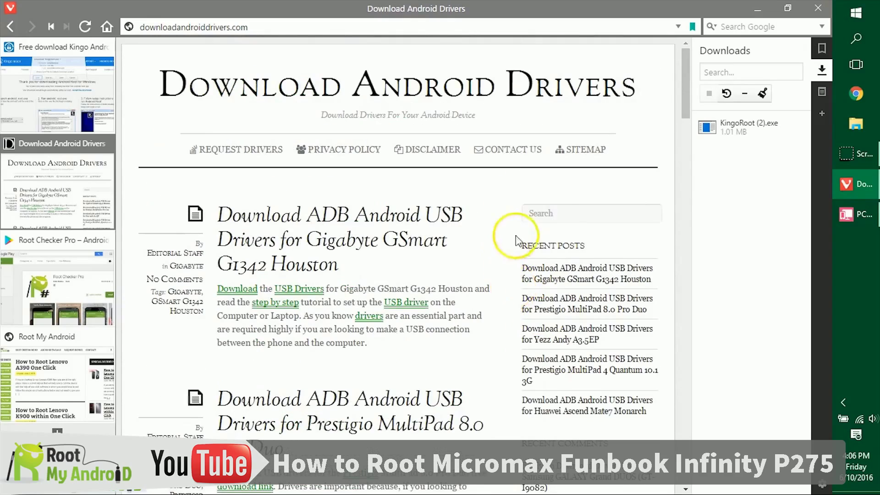
pyautogui.click(552, 215)
pyautogui.click(861, 219)
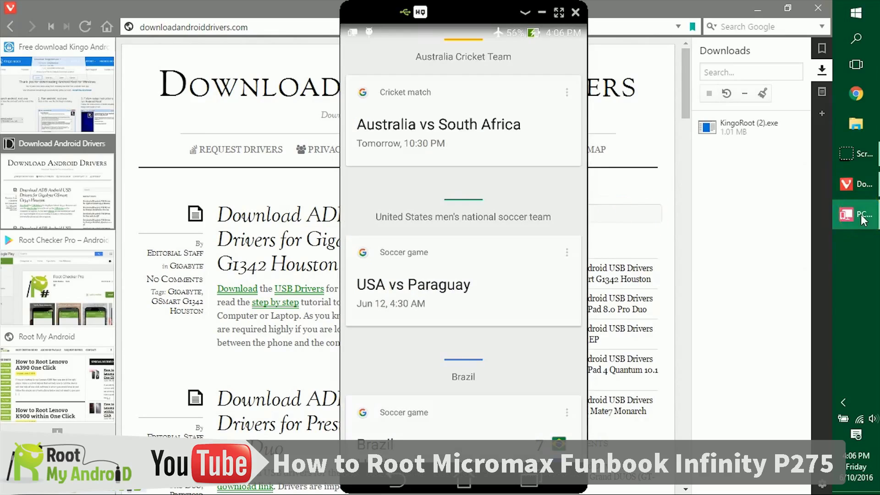
pyautogui.moveTo(526, 33); pyautogui.dragTo(521, 277)
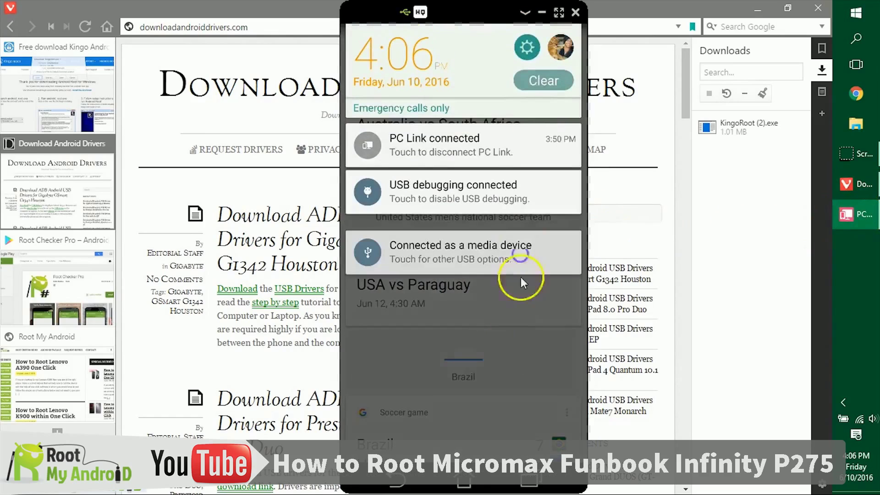
pyautogui.click(527, 44)
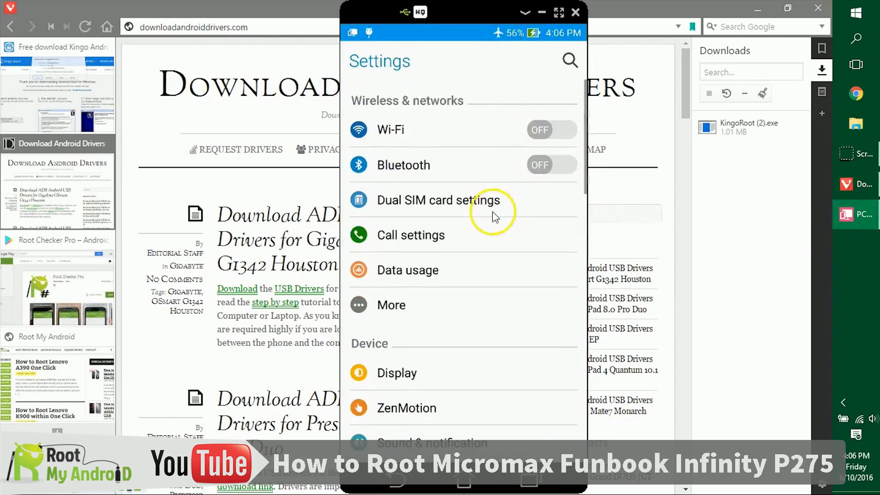
pyautogui.scroll(-3, 492, 216)
pyautogui.scroll(-3, 491, 216)
pyautogui.scroll(-3, 489, 218)
pyautogui.scroll(-3, 487, 219)
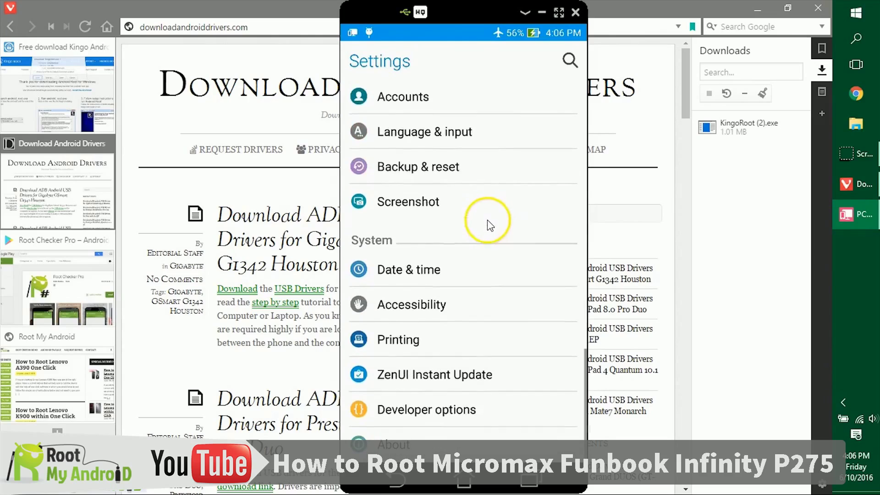
pyautogui.click(481, 410)
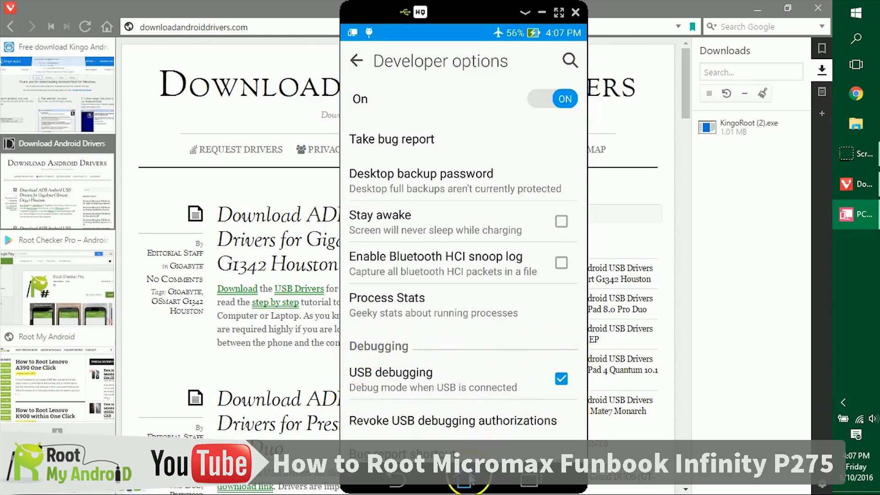
pyautogui.moveTo(465, 482); pyautogui.dragTo(465, 412)
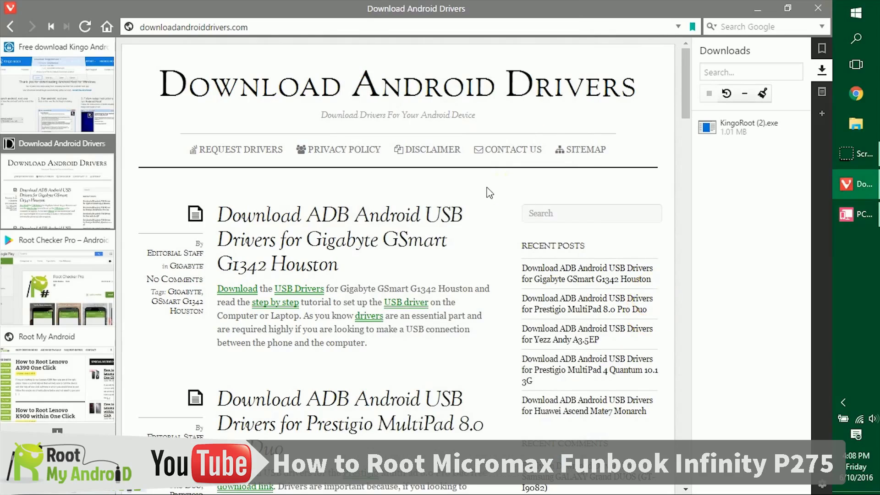
# Run the downloaded KingoRoot (2).exe past the security warning and accept the license agreement.
pyautogui.click(755, 127)
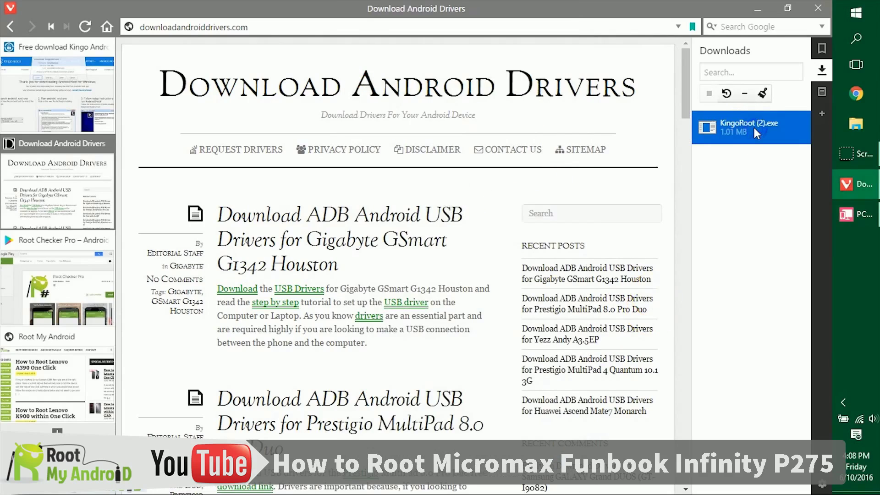
pyautogui.click(456, 265)
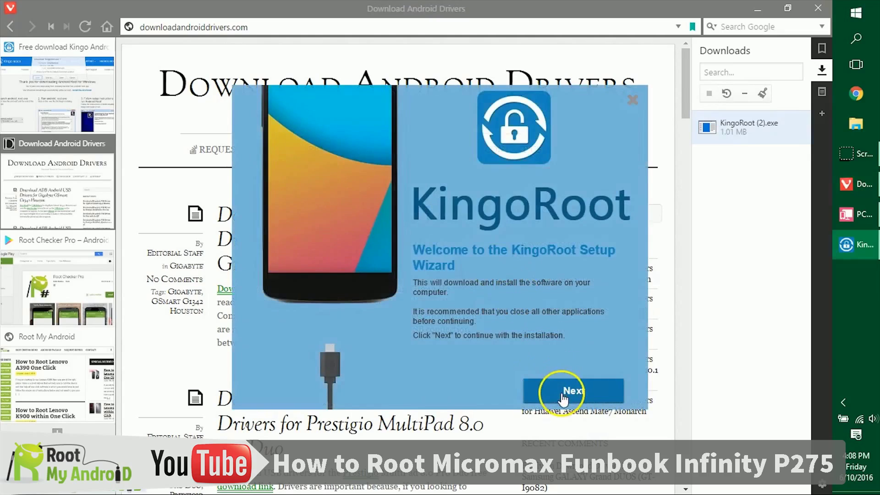
pyautogui.click(562, 394)
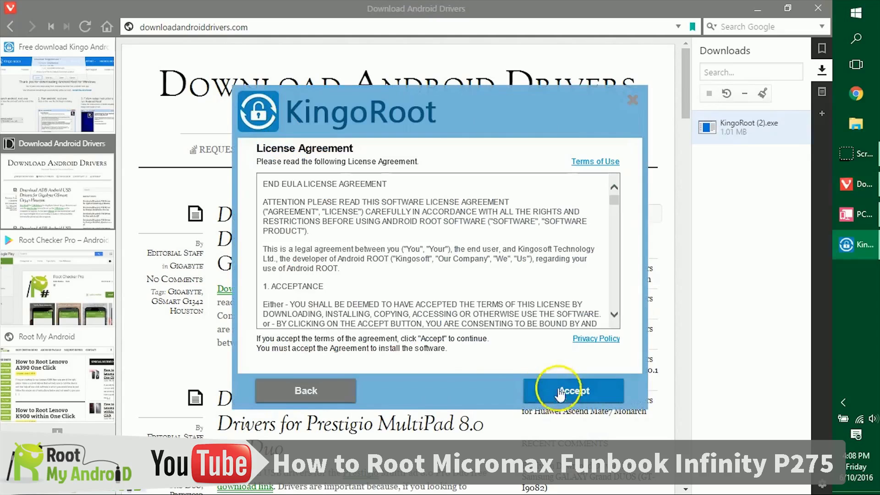
pyautogui.click(548, 397)
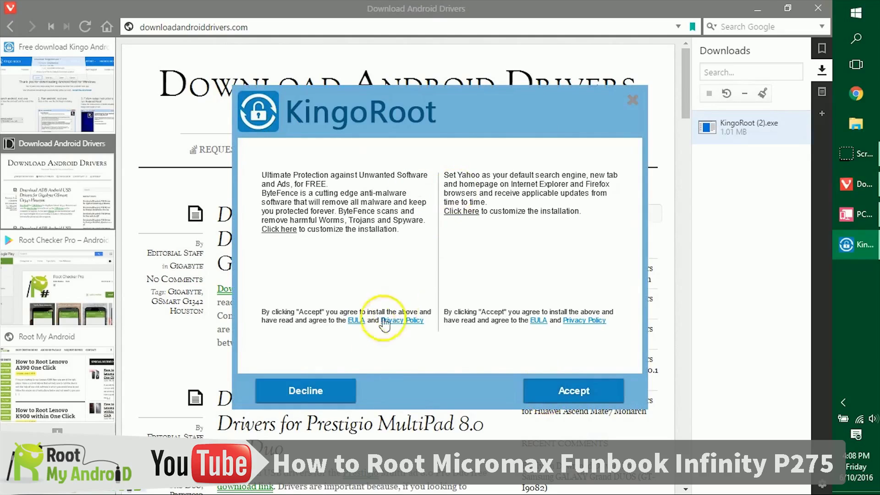
# Proceed past the bundled offers, finish installation and launch KingoRoot.
pyautogui.click(320, 393)
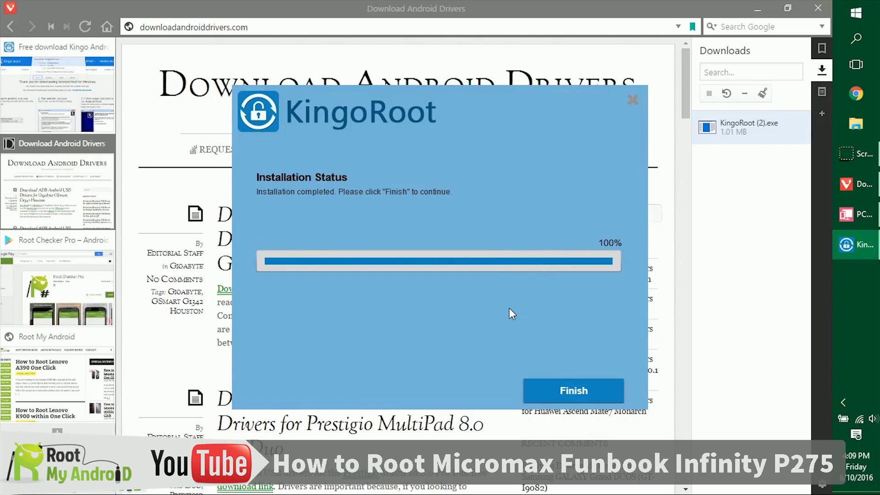
pyautogui.click(568, 391)
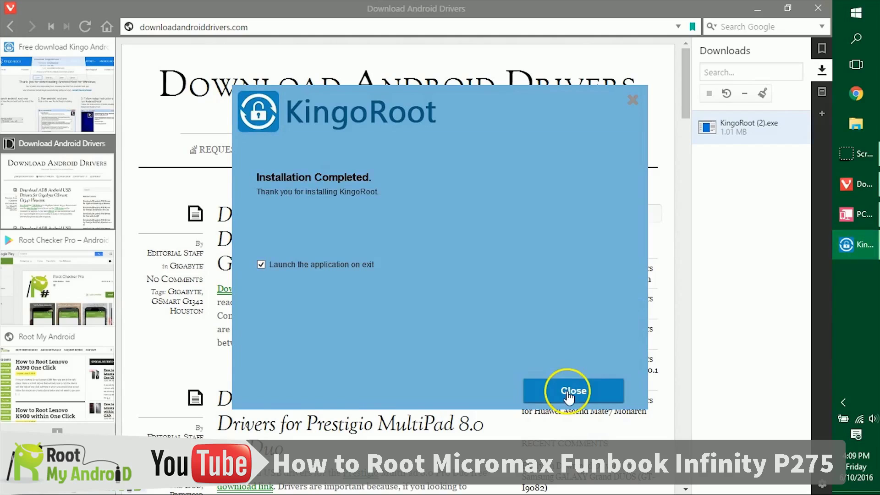
pyautogui.click(567, 390)
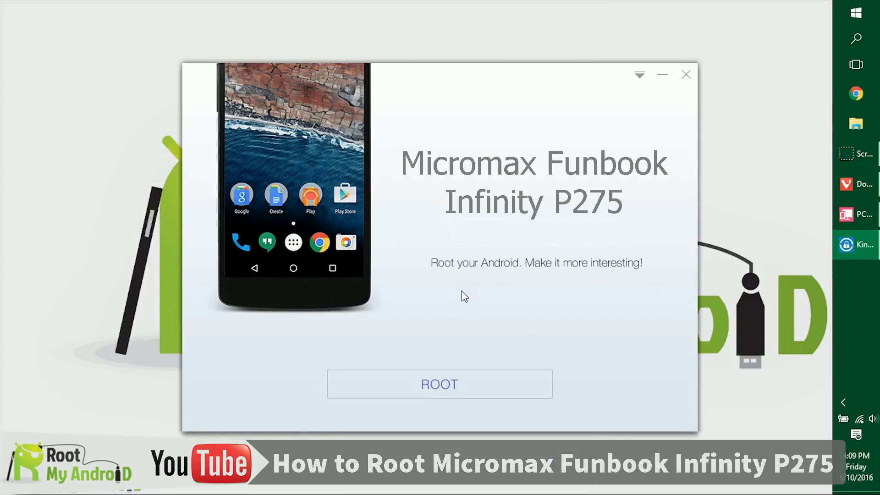
# Start rooting the detected Micromax Funbook Infinity P275 with the ROOT button.
pyautogui.click(505, 378)
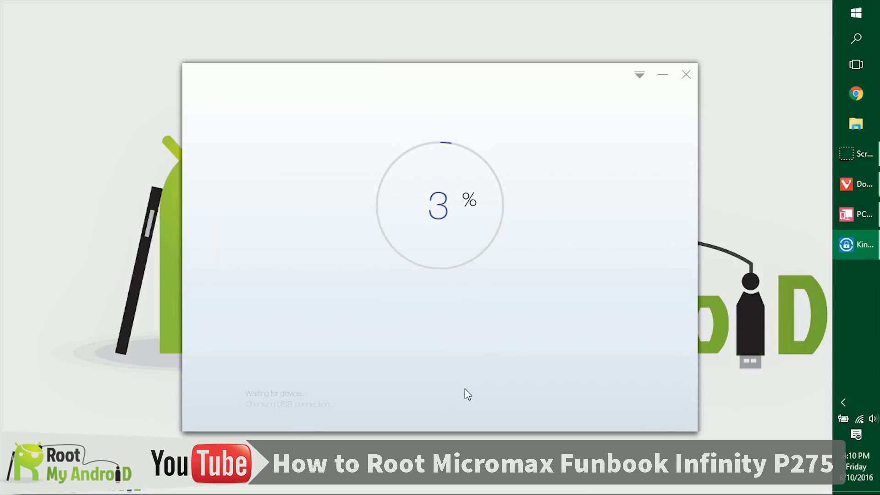
# Arrange the phone mirror on the left and the KingoRoot progress window beside it to watch rooting succeed.
pyautogui.click(856, 213)
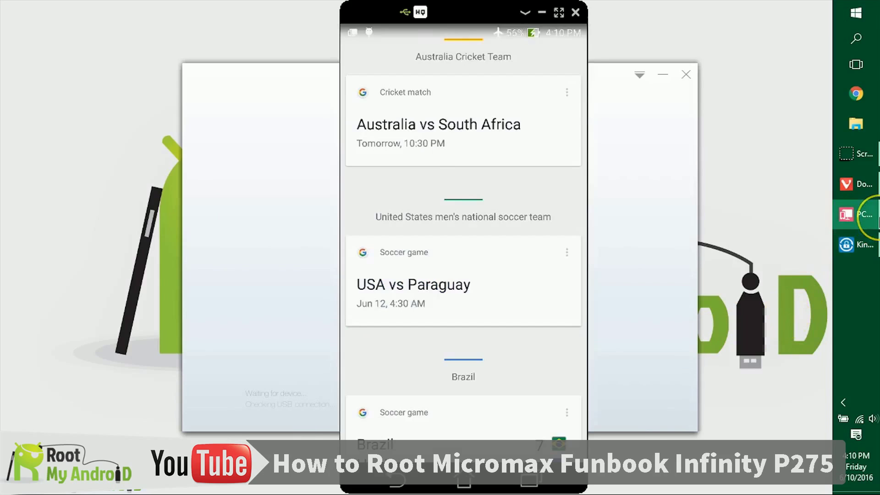
pyautogui.moveTo(470, 13); pyautogui.dragTo(152, 11)
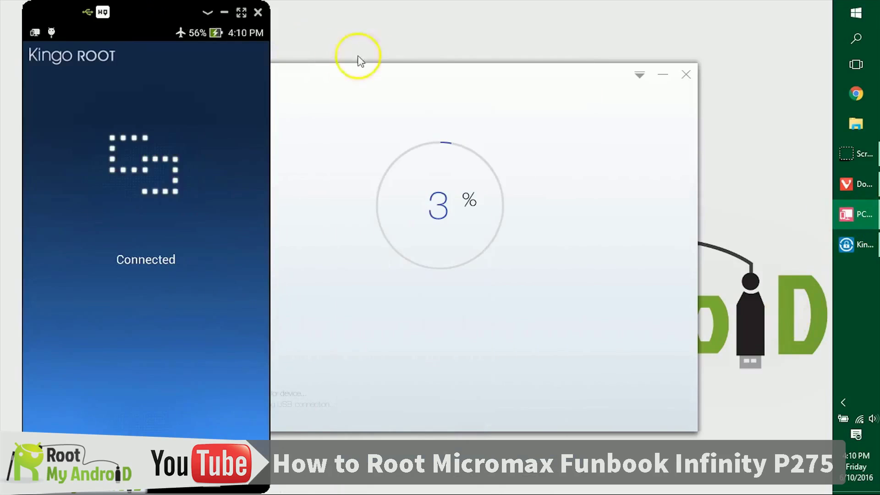
pyautogui.moveTo(358, 60); pyautogui.dragTo(489, 87)
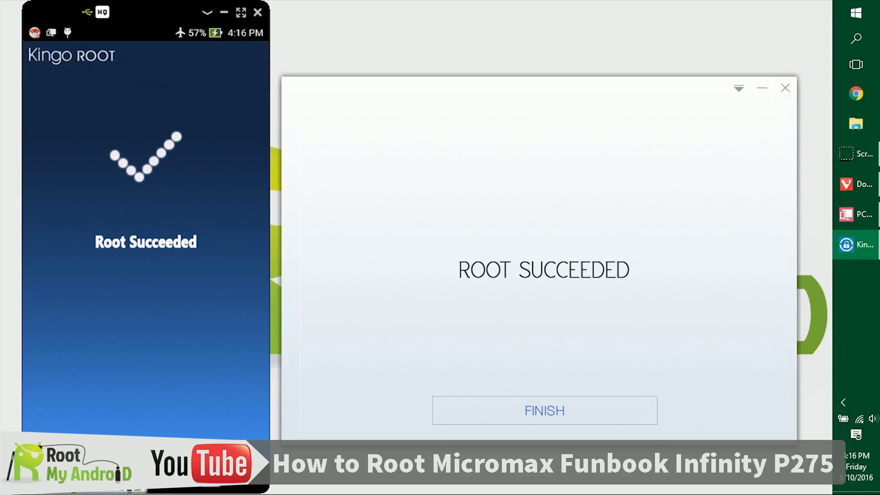
# Close the Root Succeeded window and return to the Root Checker Pro Play Store tab in Vivaldi.
pyautogui.click(544, 412)
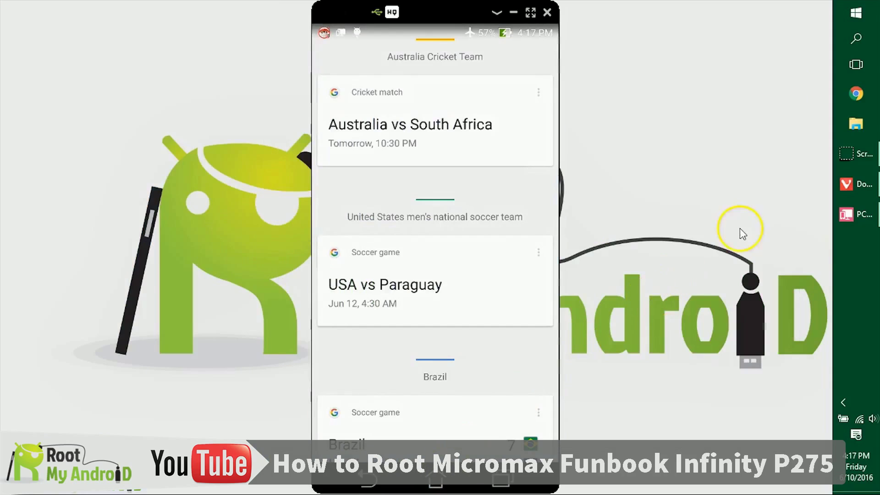
pyautogui.click(852, 184)
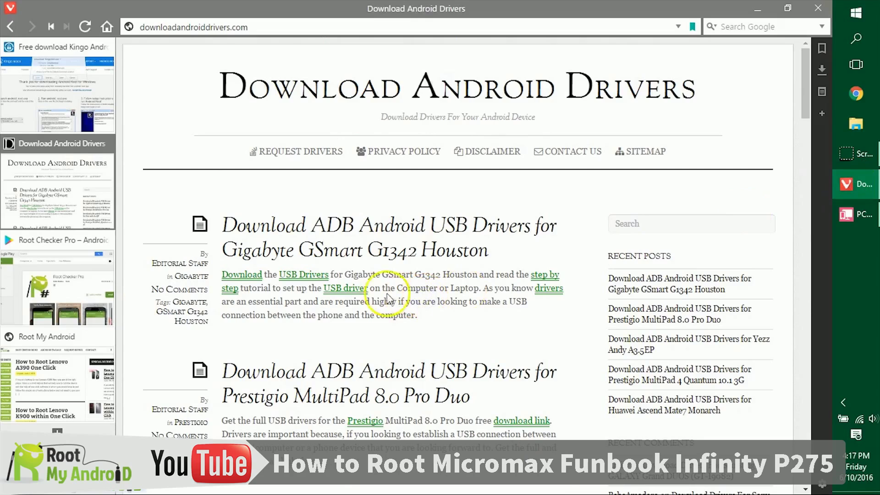
pyautogui.click(51, 277)
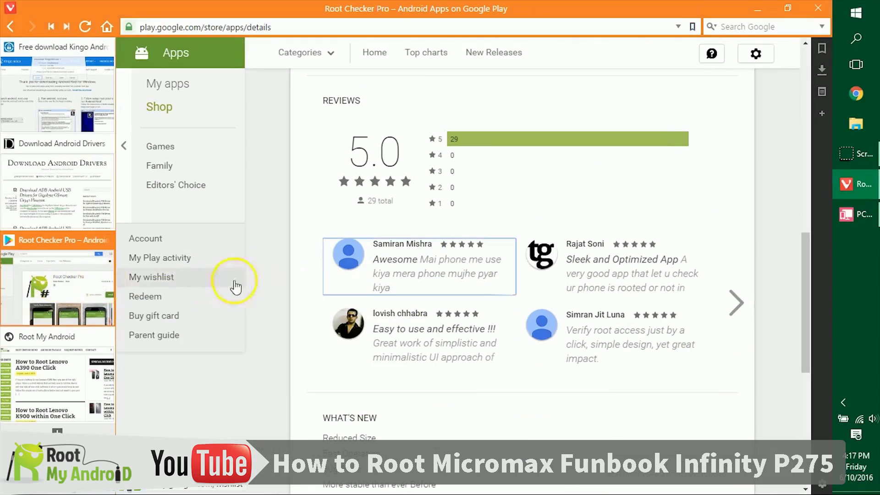
pyautogui.scroll(3, 615, 241)
pyautogui.scroll(4, 713, 282)
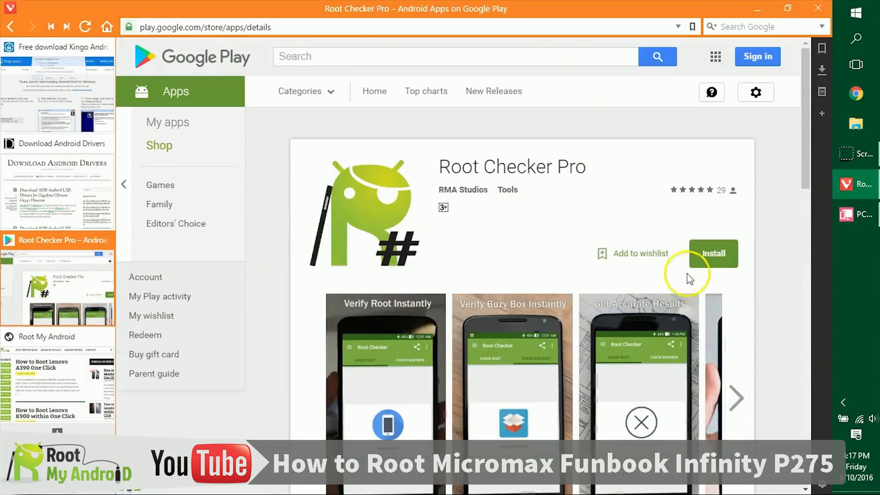
pyautogui.scroll(-2, 688, 276)
# Start installing Root Checker Pro, dismiss the sign-in prompt, and bring up the phone mirror.
pyautogui.click(713, 127)
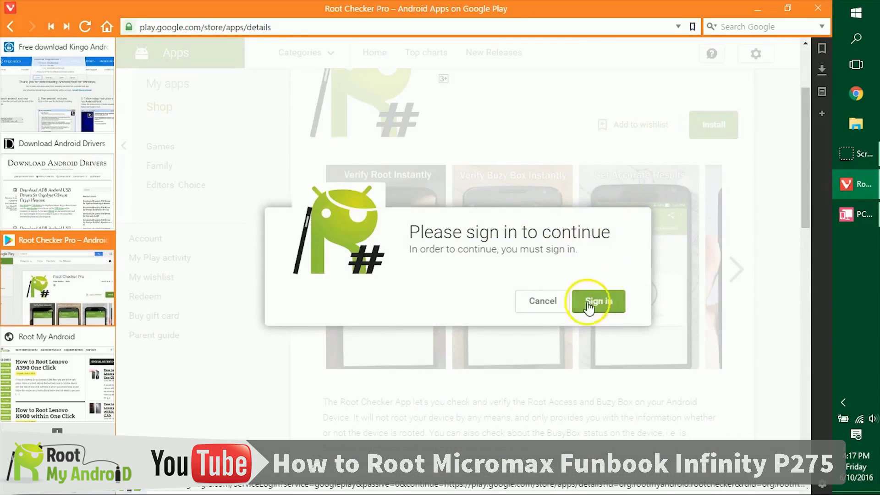
pyautogui.click(544, 301)
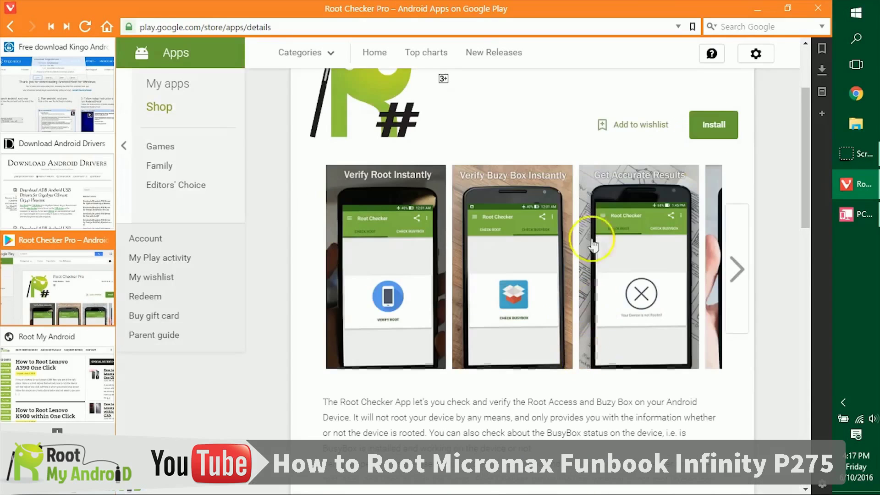
pyautogui.scroll(-4, 589, 240)
pyautogui.scroll(-4, 589, 241)
pyautogui.scroll(-3, 535, 225)
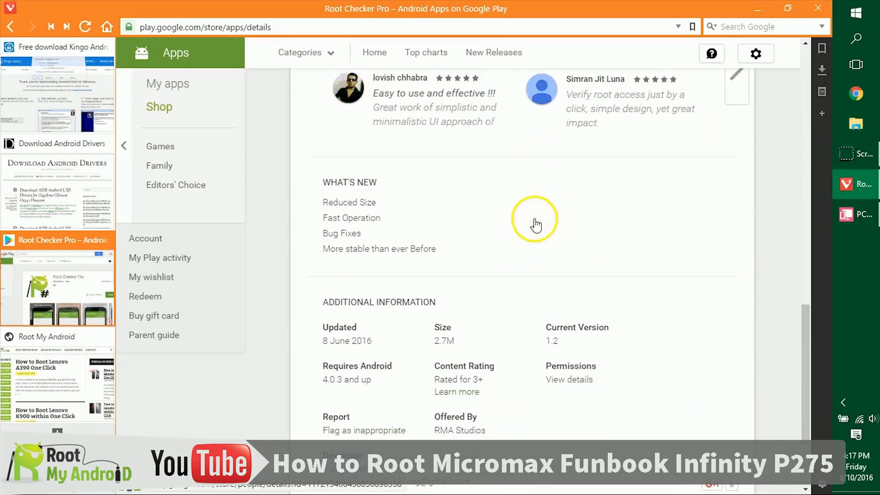
pyautogui.scroll(5, 536, 224)
pyautogui.scroll(5, 537, 225)
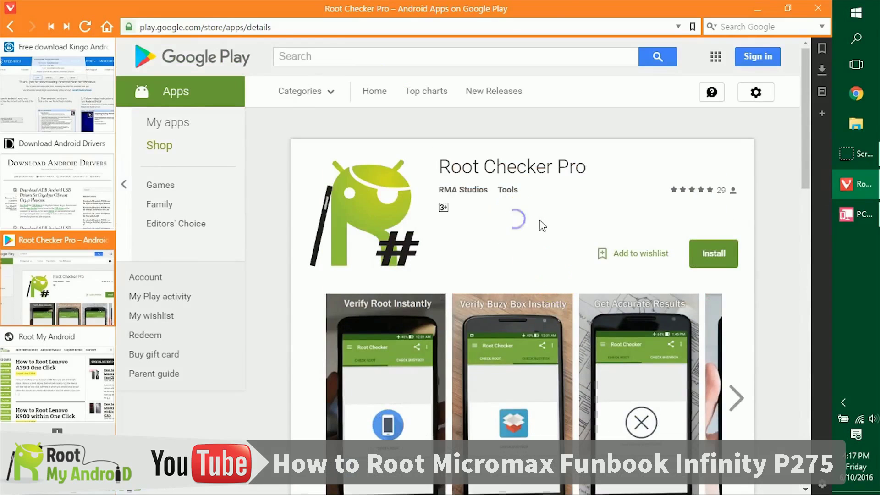
pyautogui.click(852, 218)
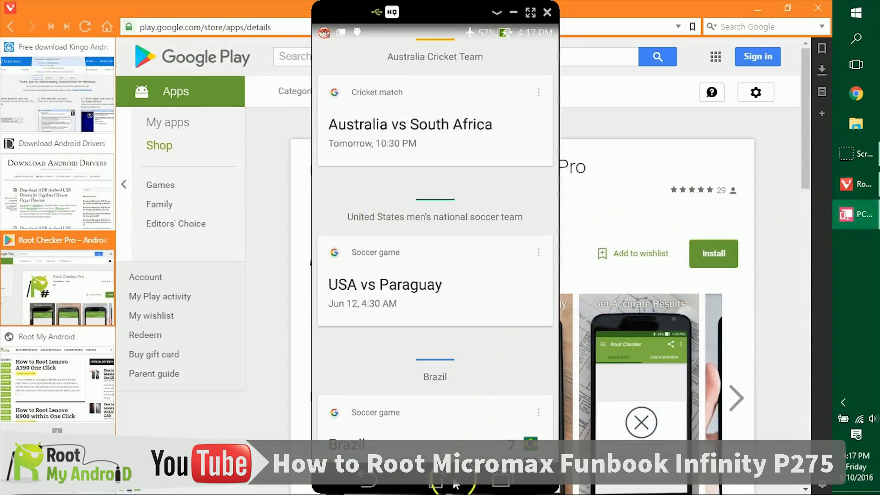
# Launch Root Checker from the phone's app drawer.
pyautogui.click(438, 483)
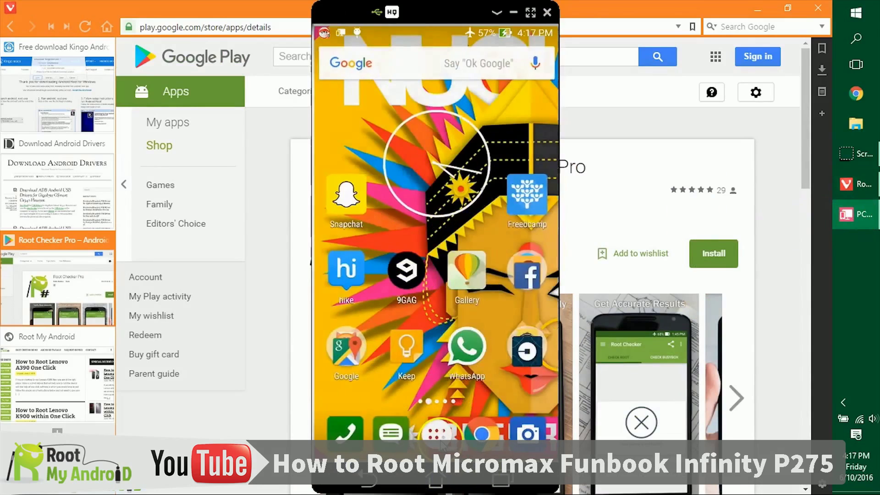
pyautogui.click(440, 433)
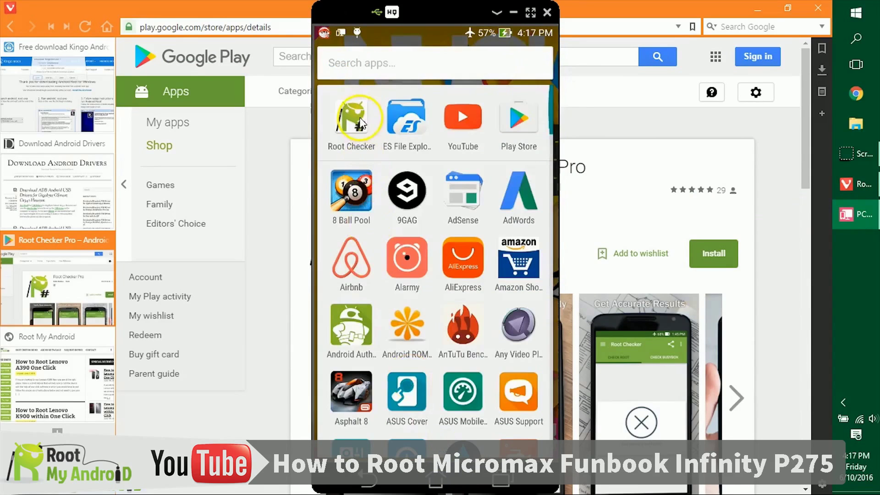
pyautogui.click(361, 119)
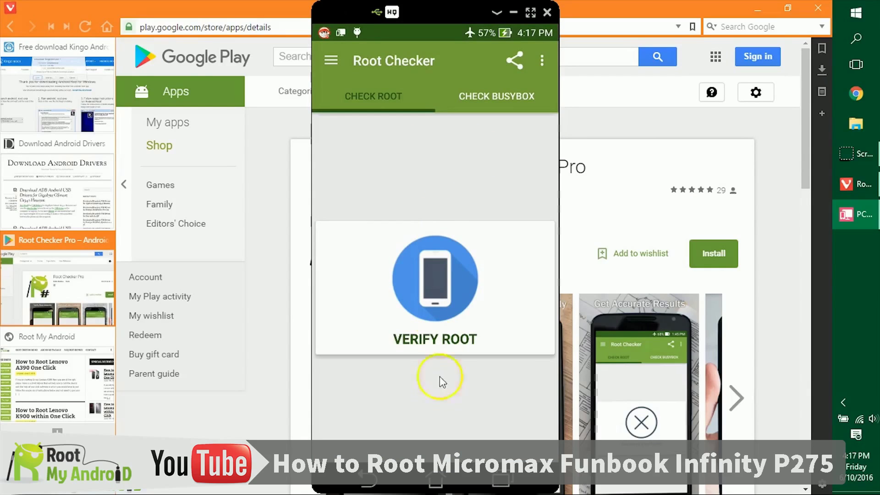
# Verify root access, confirming the device is rooted, then check BusyBox status.
pyautogui.click(429, 305)
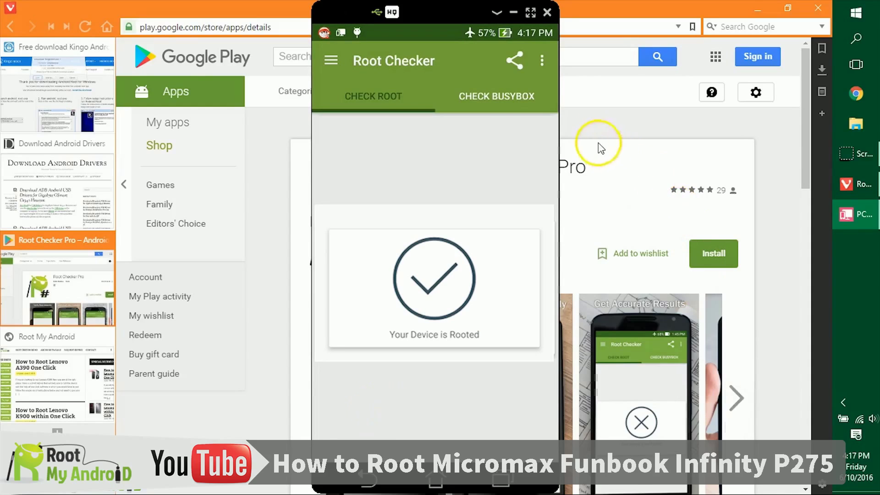
pyautogui.click(492, 102)
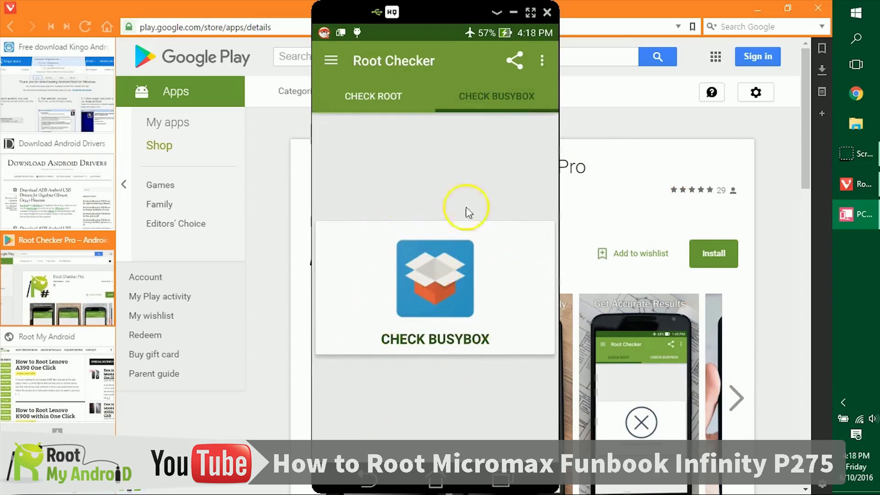
# Browse the Root Basics and Featured Tutorials sections from Root Checker's navigation panel.
pyautogui.click(329, 57)
pyautogui.click(422, 248)
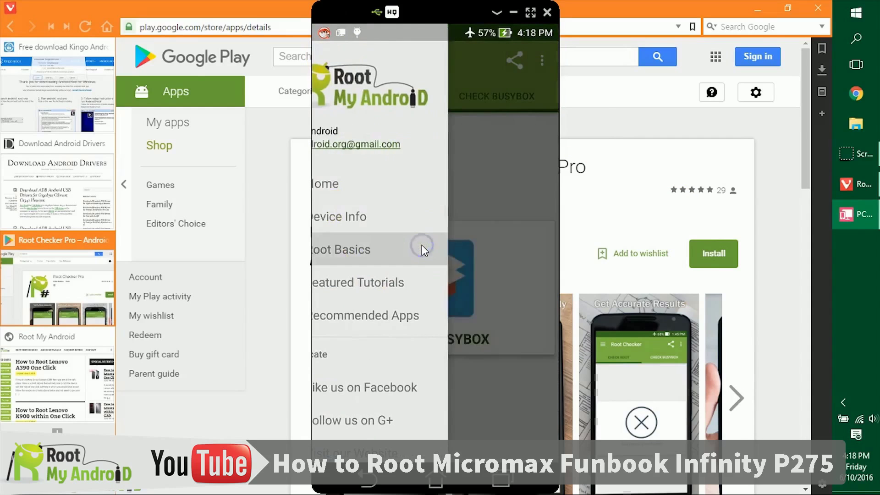
pyautogui.scroll(-2, 430, 296)
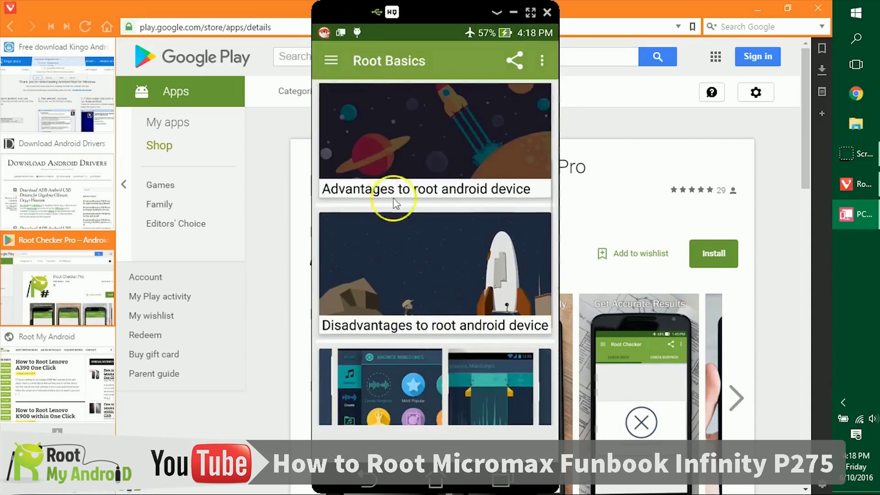
pyautogui.scroll(2, 392, 203)
pyautogui.click(331, 61)
pyautogui.click(397, 290)
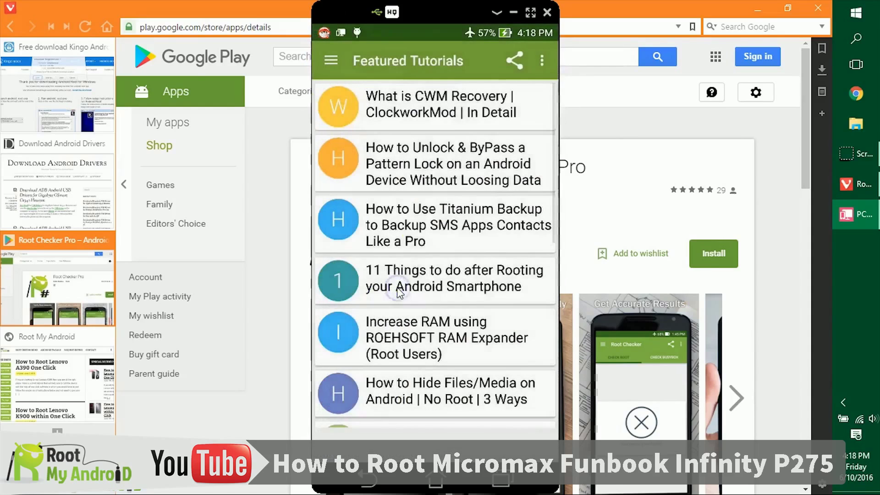
pyautogui.scroll(-3, 468, 143)
pyautogui.scroll(-2, 477, 158)
pyautogui.scroll(-2, 480, 170)
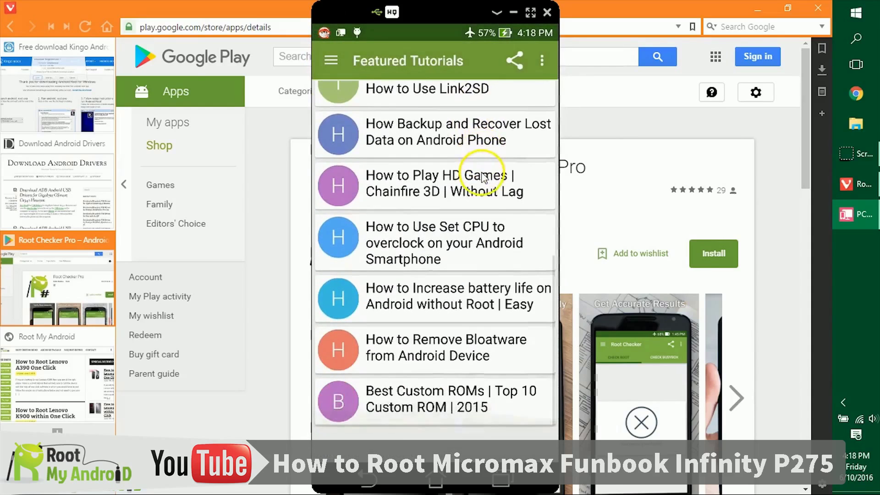
pyautogui.scroll(3, 486, 209)
pyautogui.scroll(2, 493, 242)
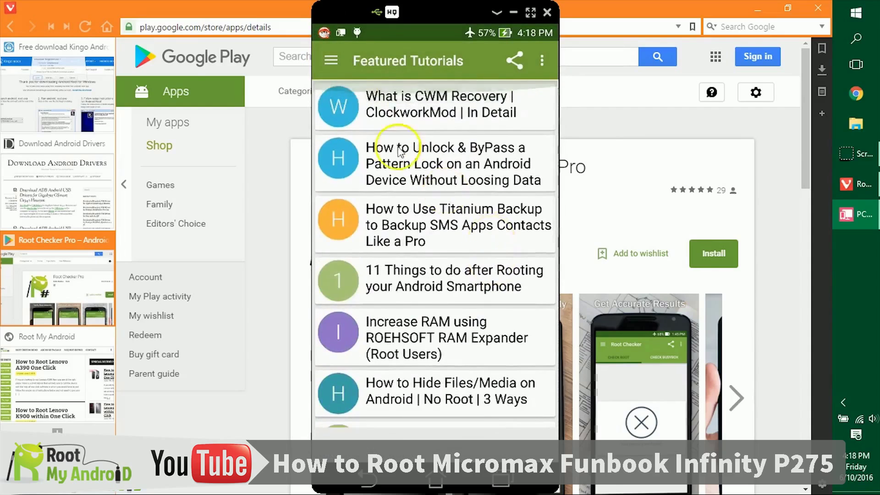
# Return to Root Checker home, show its Play Store listing on the phone, and close the mirror.
pyautogui.click(331, 60)
pyautogui.click(386, 184)
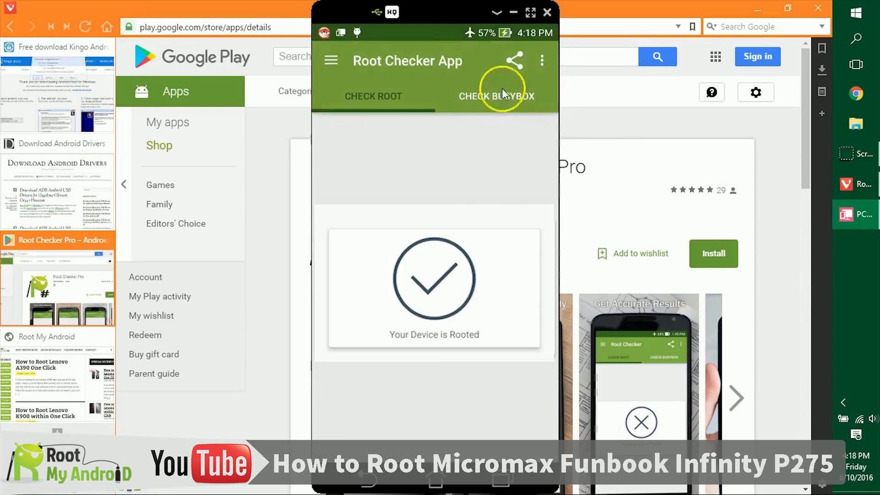
pyautogui.moveTo(512, 59); pyautogui.dragTo(500, 142)
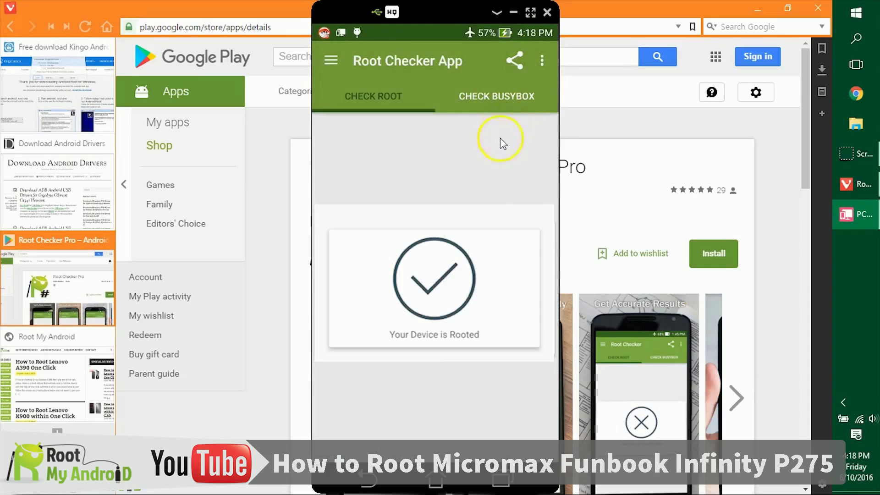
pyautogui.click(495, 151)
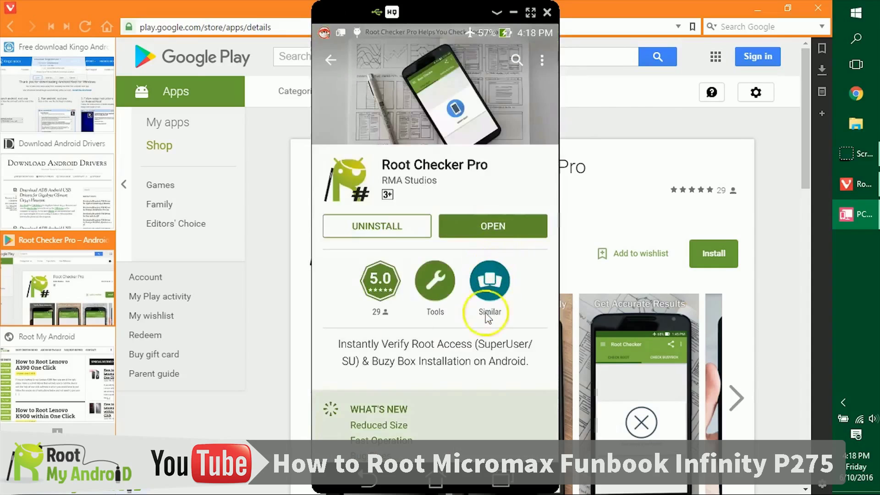
pyautogui.click(558, 105)
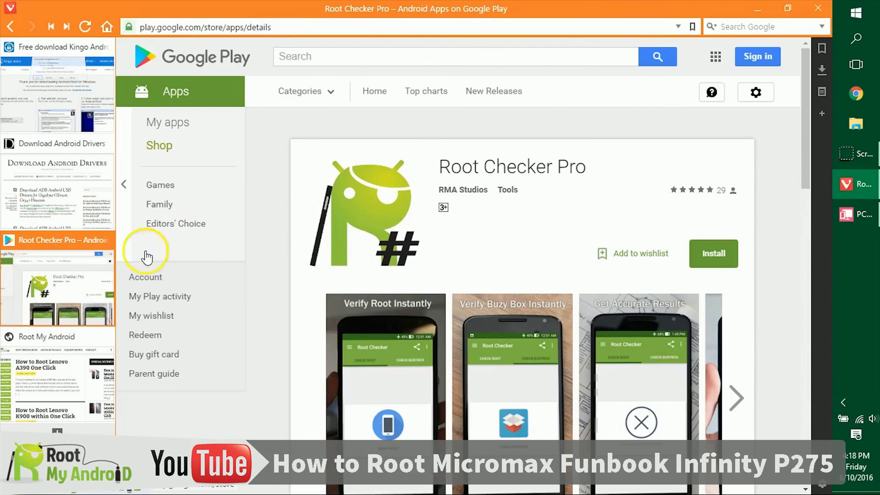
# Browse the Featured category posts on Root My Android and reach the Contact Us page.
pyautogui.click(51, 380)
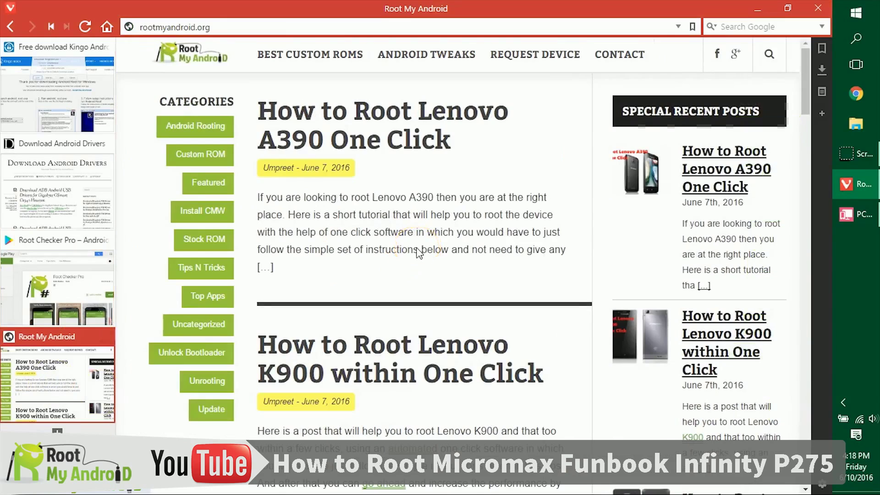
pyautogui.click(208, 182)
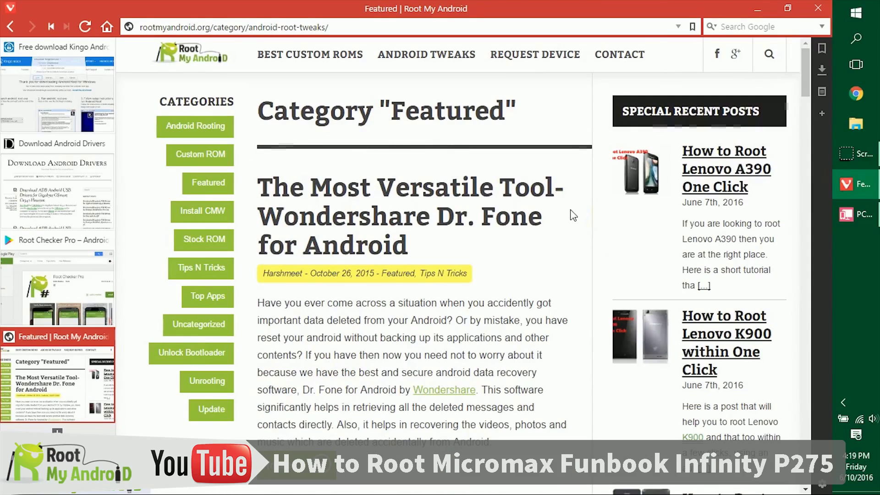
pyautogui.scroll(-5, 570, 215)
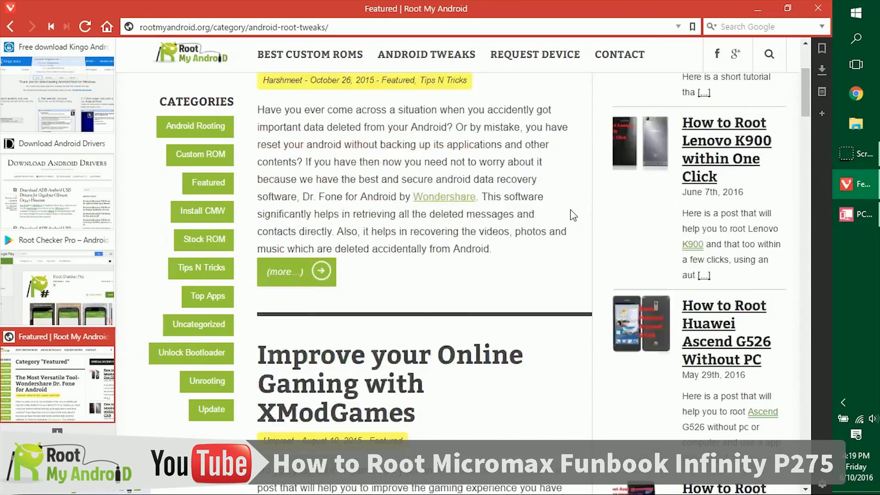
pyautogui.click(577, 255)
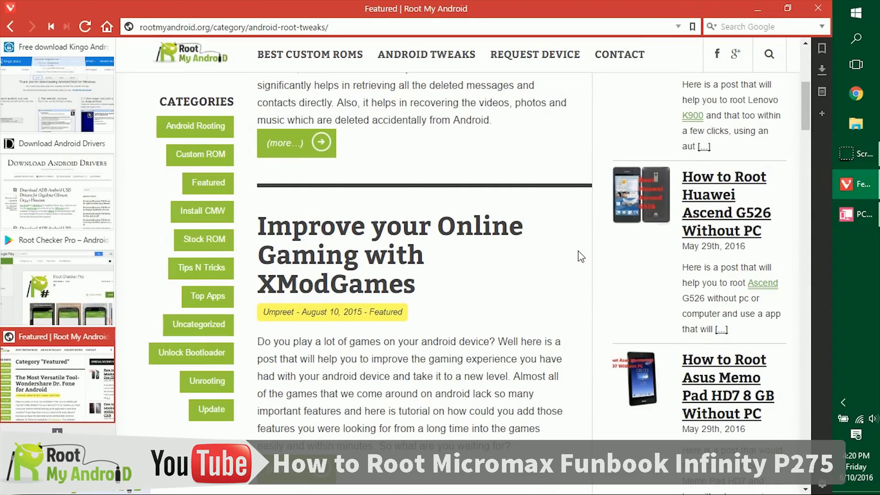
pyautogui.click(555, 254)
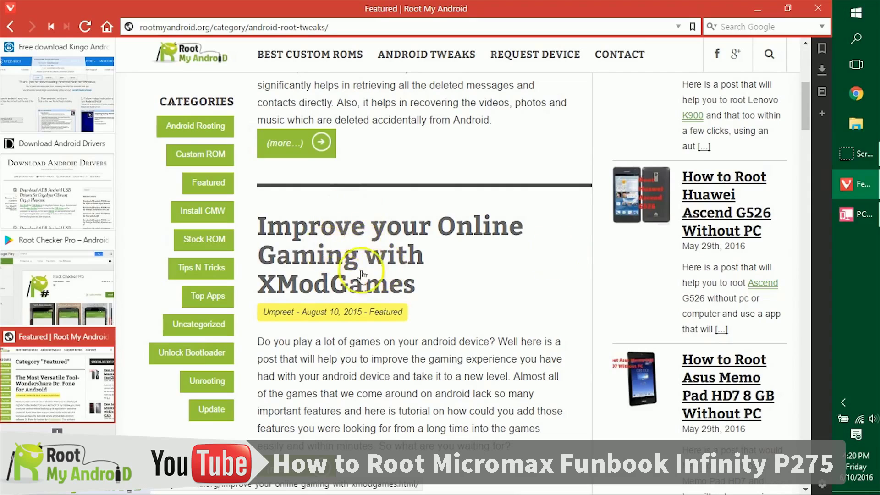
pyautogui.scroll(-1, 516, 210)
pyautogui.scroll(-6, 541, 208)
pyautogui.scroll(-5, 566, 277)
pyautogui.scroll(-5, 555, 289)
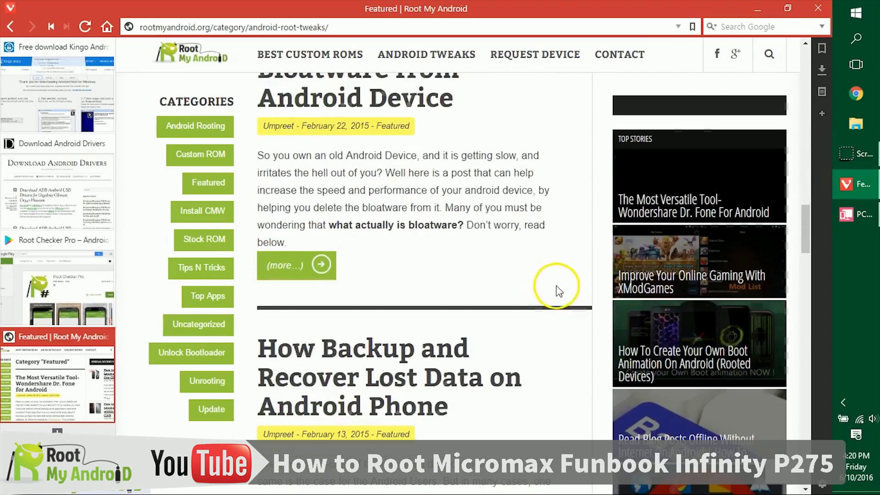
pyautogui.scroll(5, 556, 289)
pyautogui.scroll(7, 537, 266)
pyautogui.scroll(5, 533, 262)
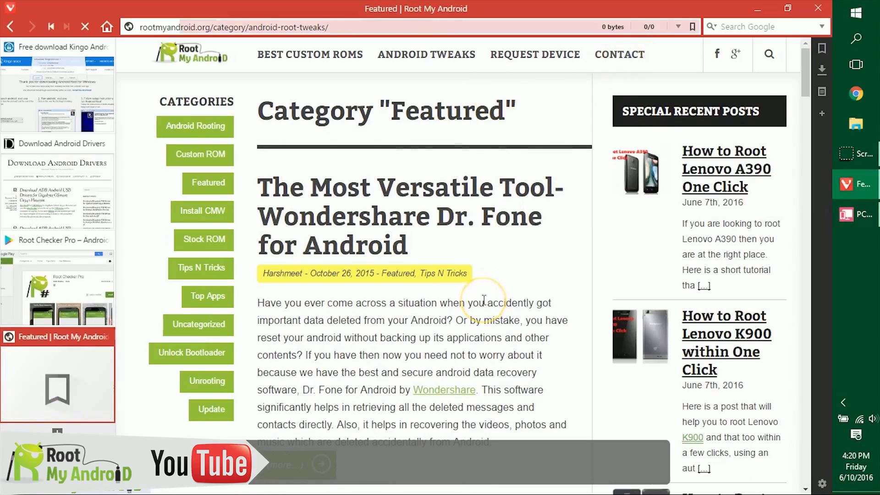
pyautogui.scroll(-2, 502, 291)
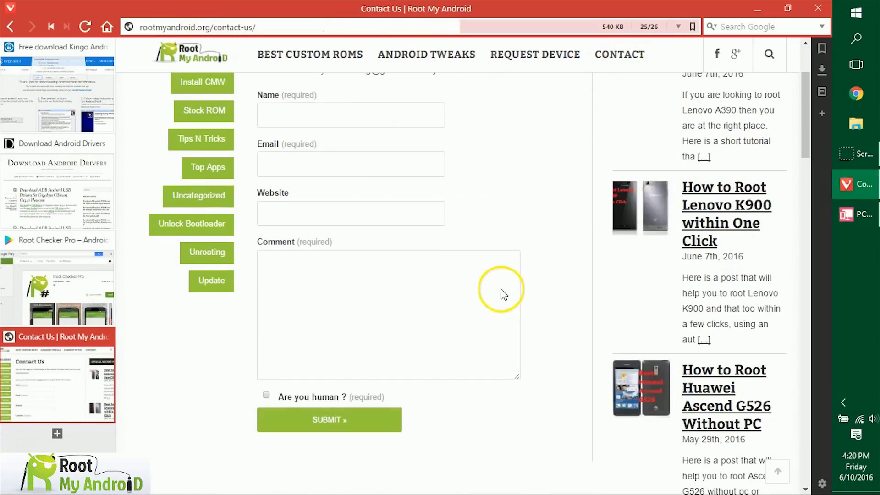
pyautogui.scroll(2, 551, 309)
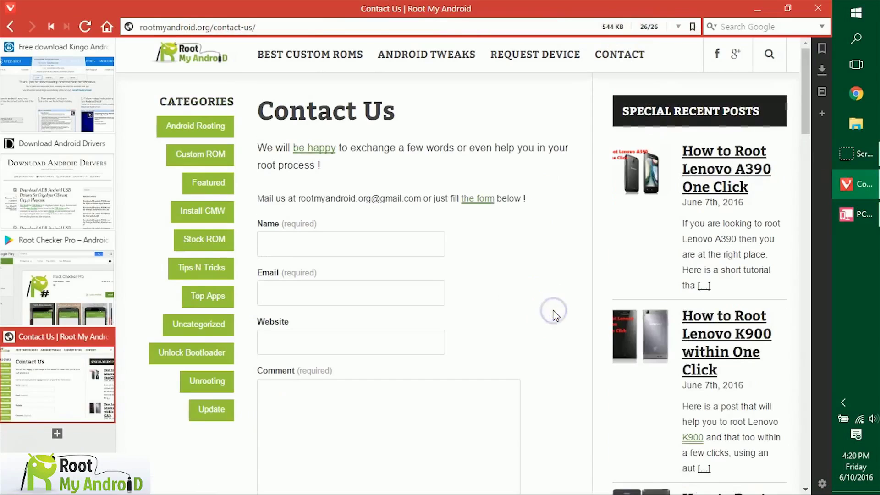